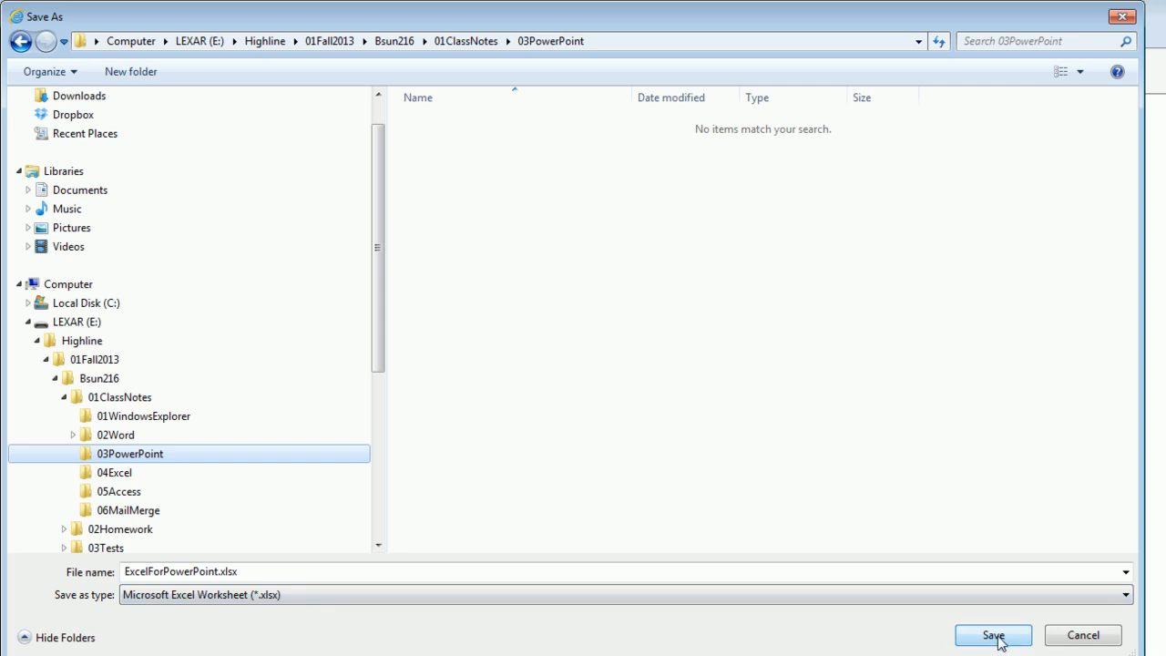
Save ExcelForPowerPoint.xlsx and ExcelVideoForPowerPointPresentation.avi from the class page into the 03PowerPoint folder.
left_click(996, 636)
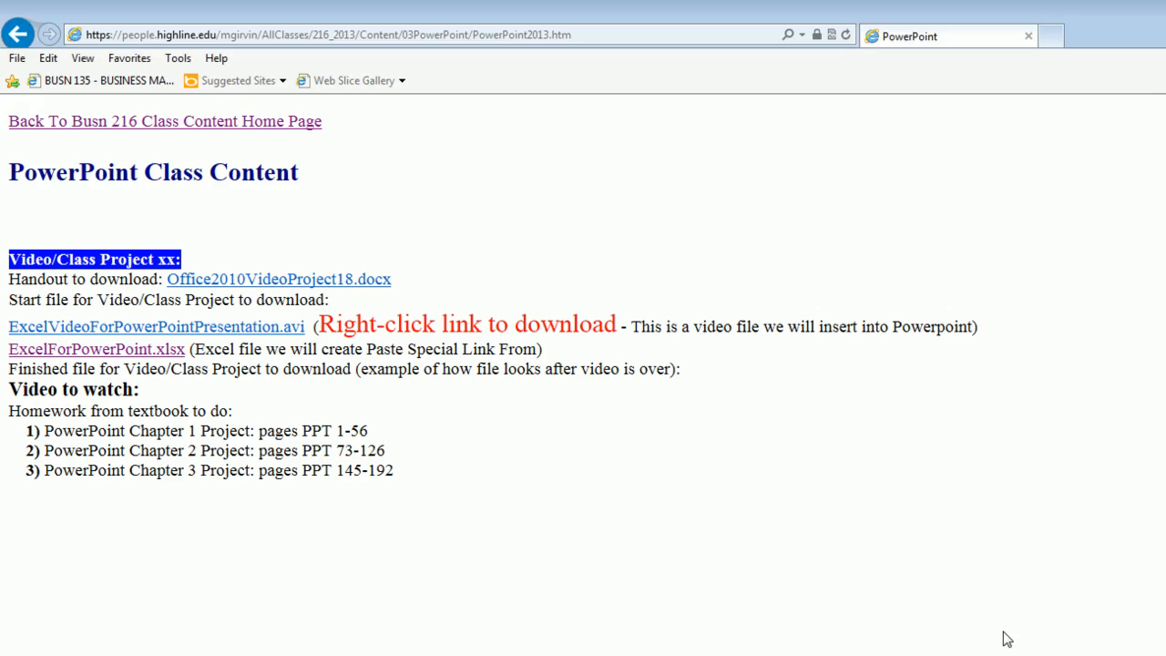
right_click(254, 332)
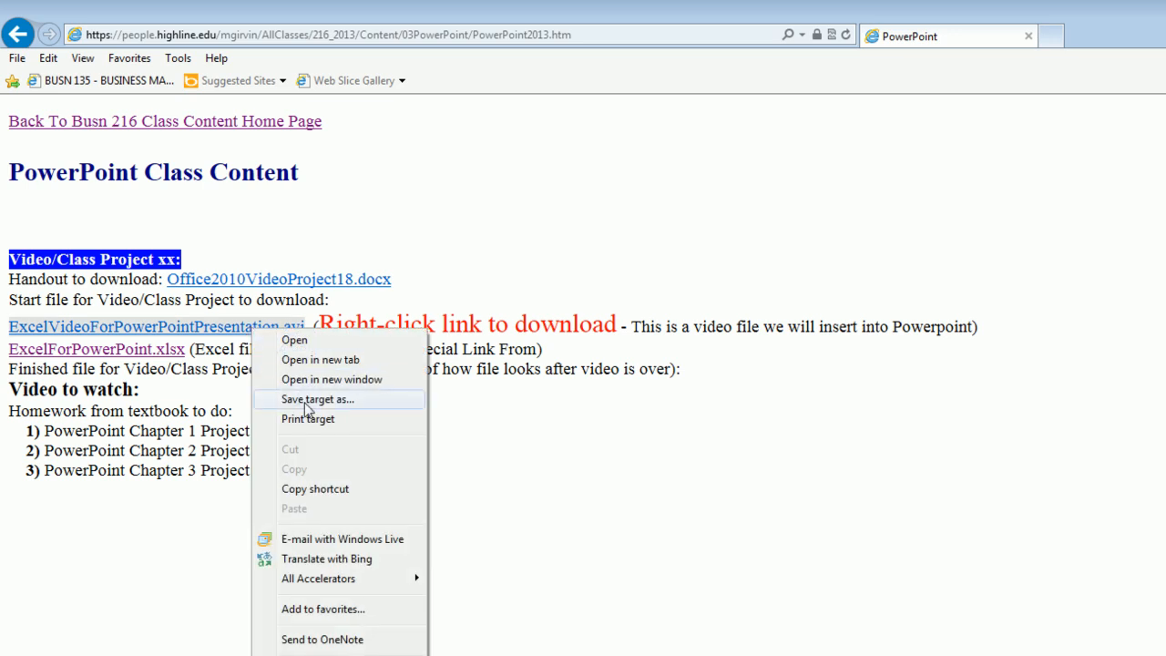
left_click(307, 401)
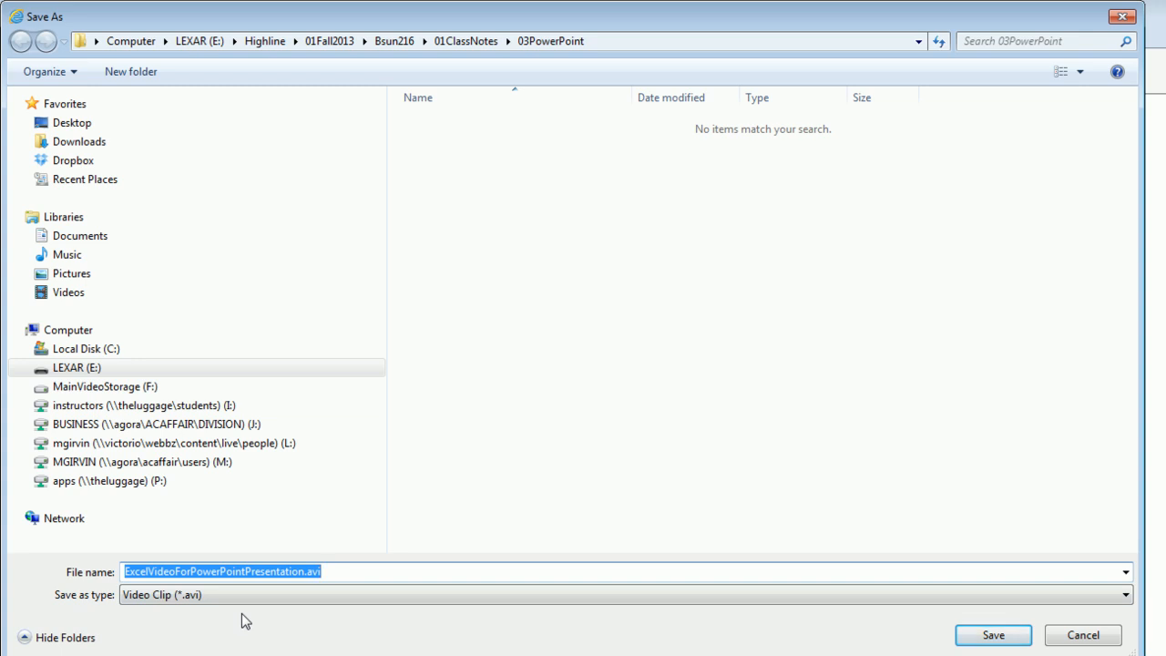
left_click(1007, 638)
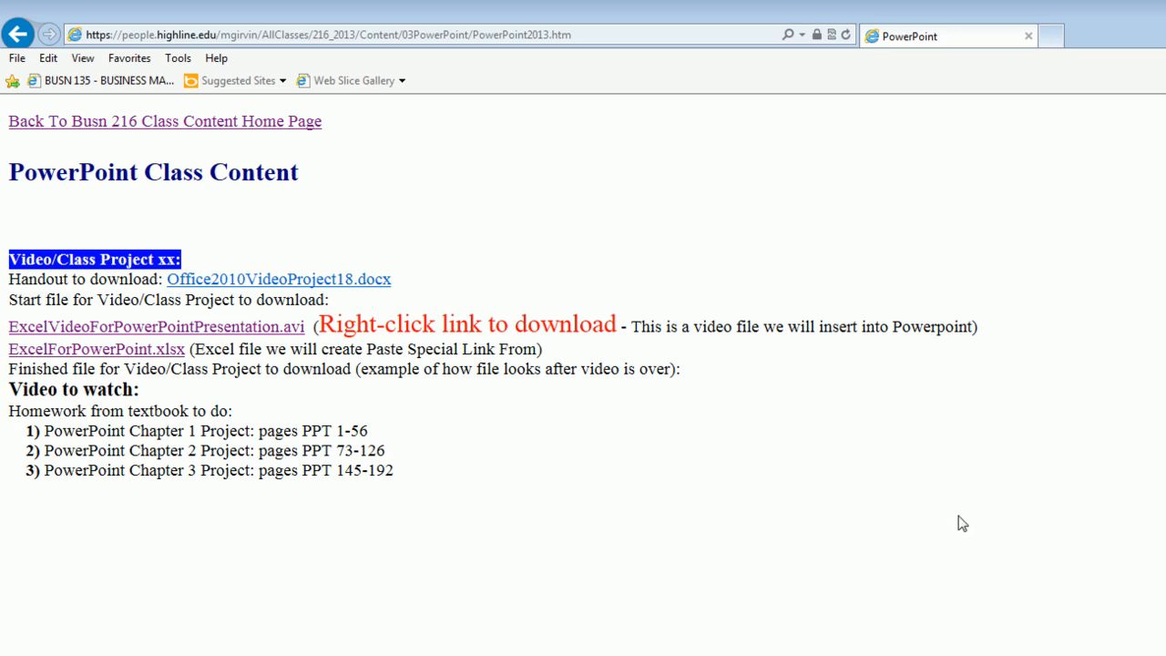
Switch to the 03PowerPoint folder in Windows Explorer and open ExcelForPowerPoint.xlsx in Excel, enlarging the view of its Sales sheet.
key("alt+Tab")
key("alt+Tab")
key("alt+Tab")
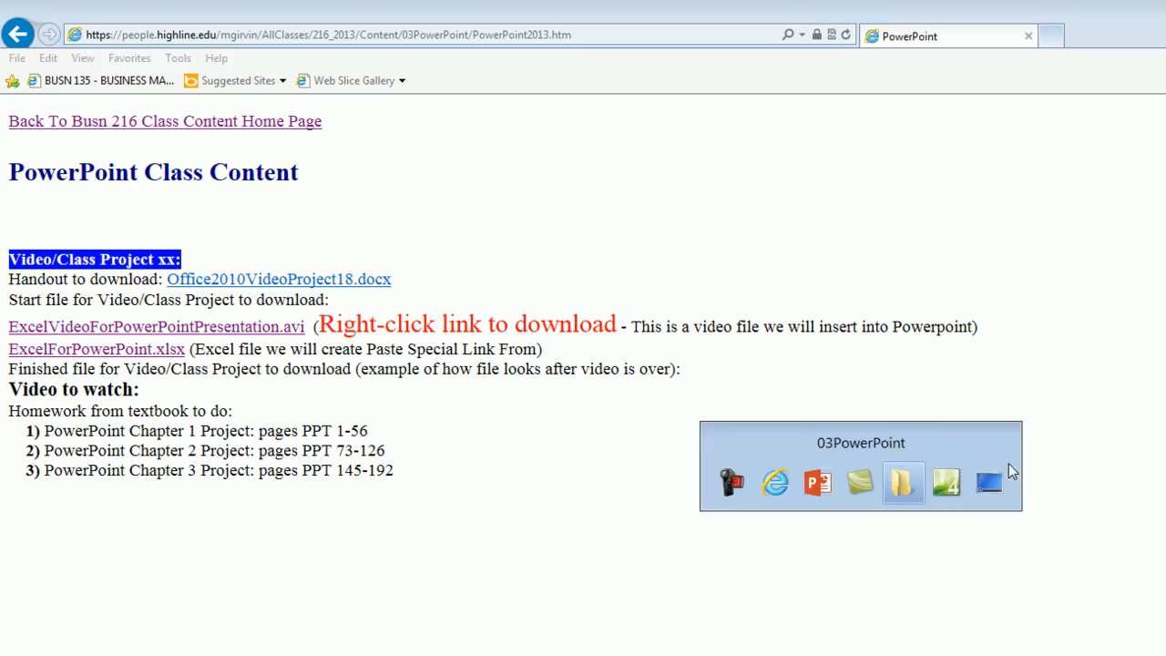
left_click(902, 491)
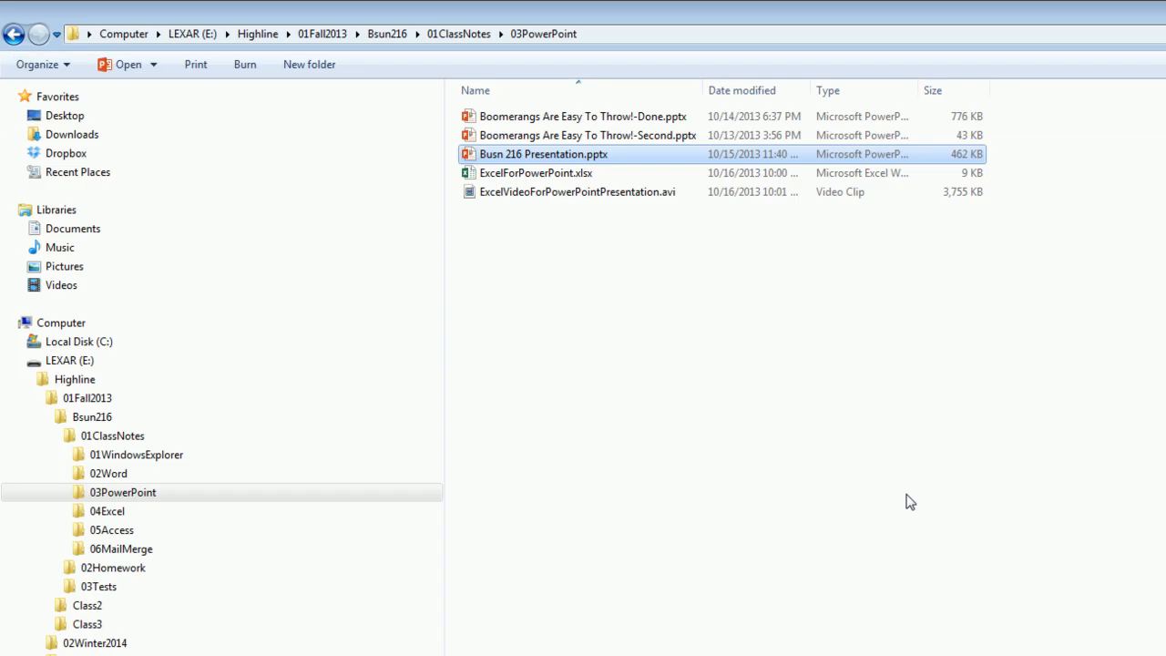
left_click(134, 496)
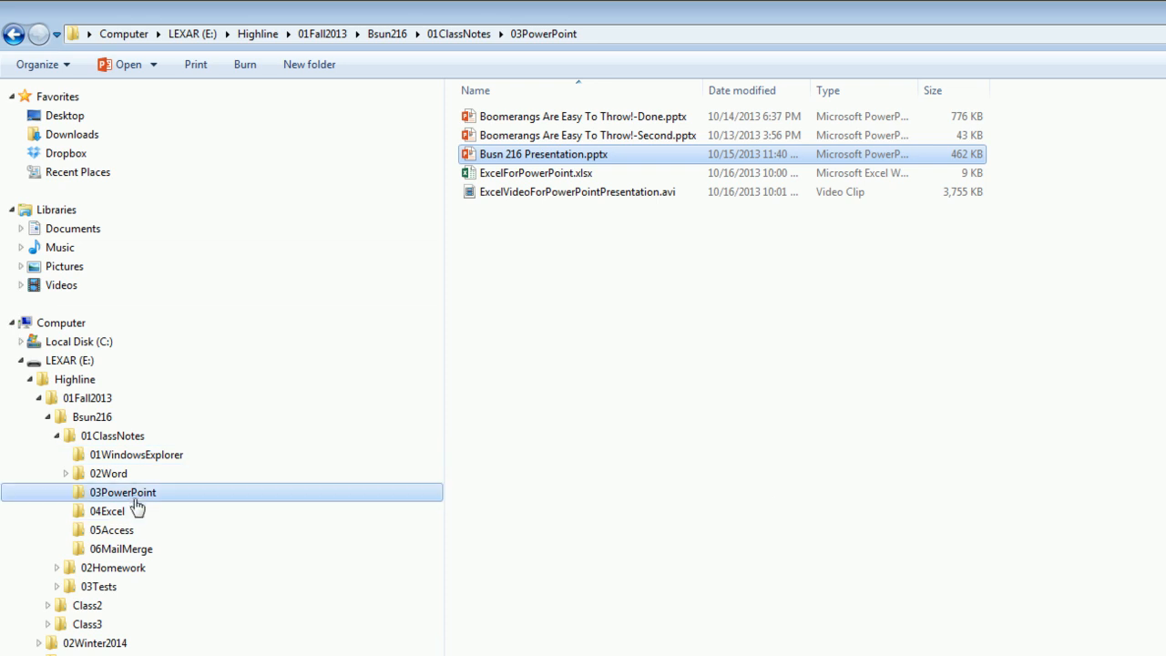
left_click(661, 195)
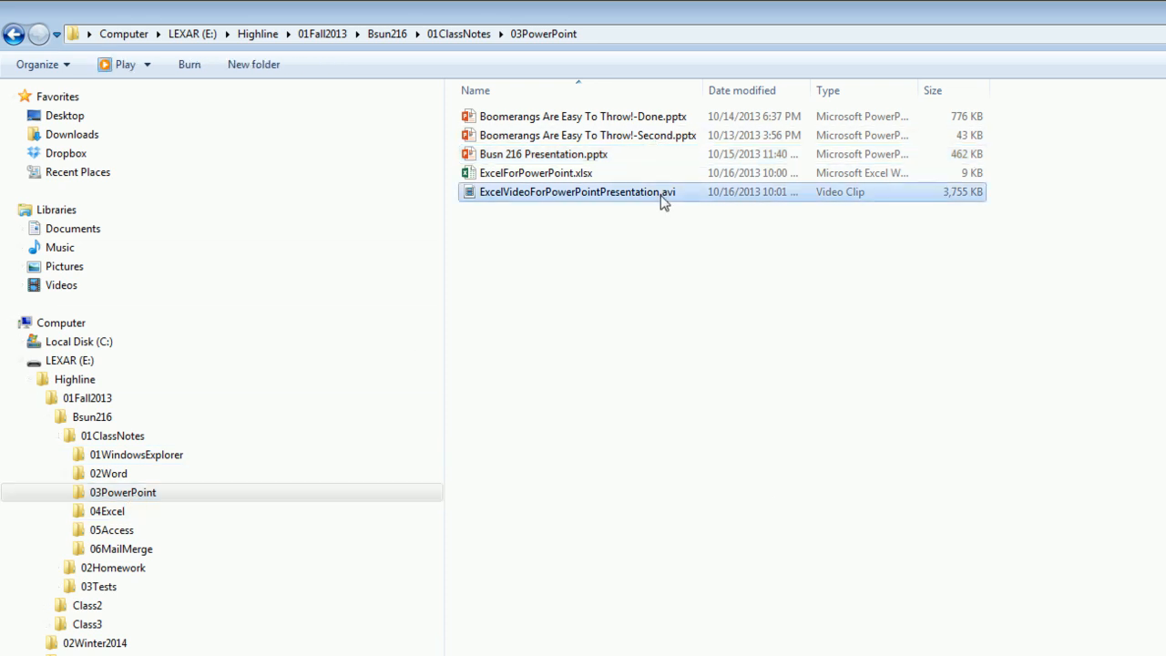
double_click(522, 174)
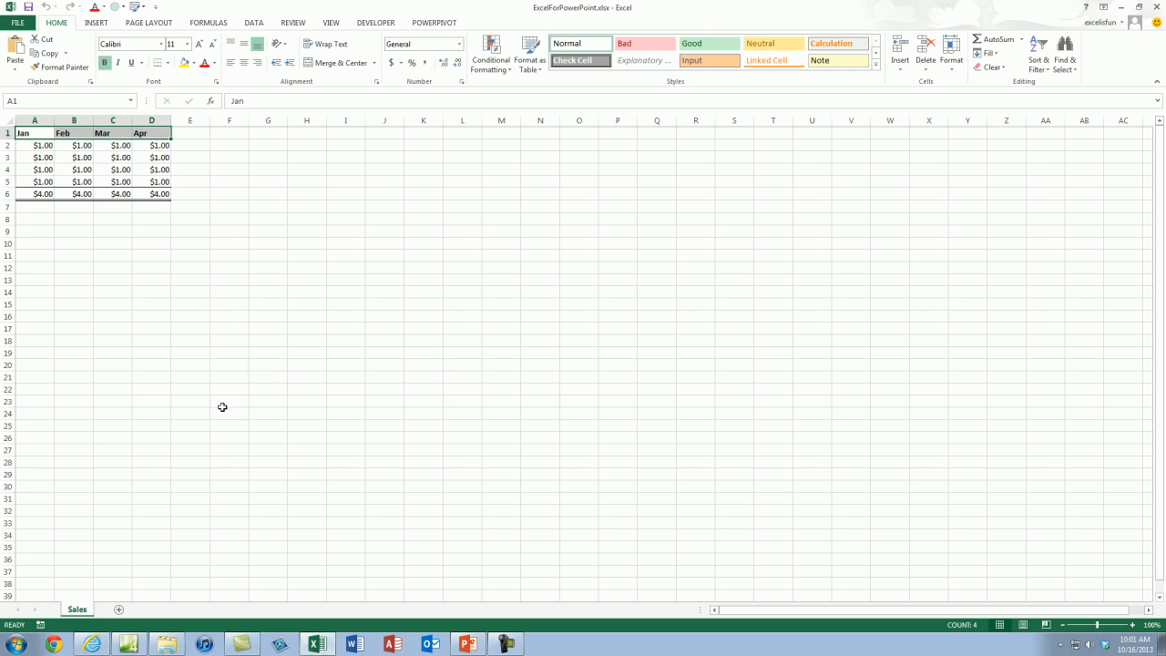
scroll(227, 260, "up", 8, "ctrl")
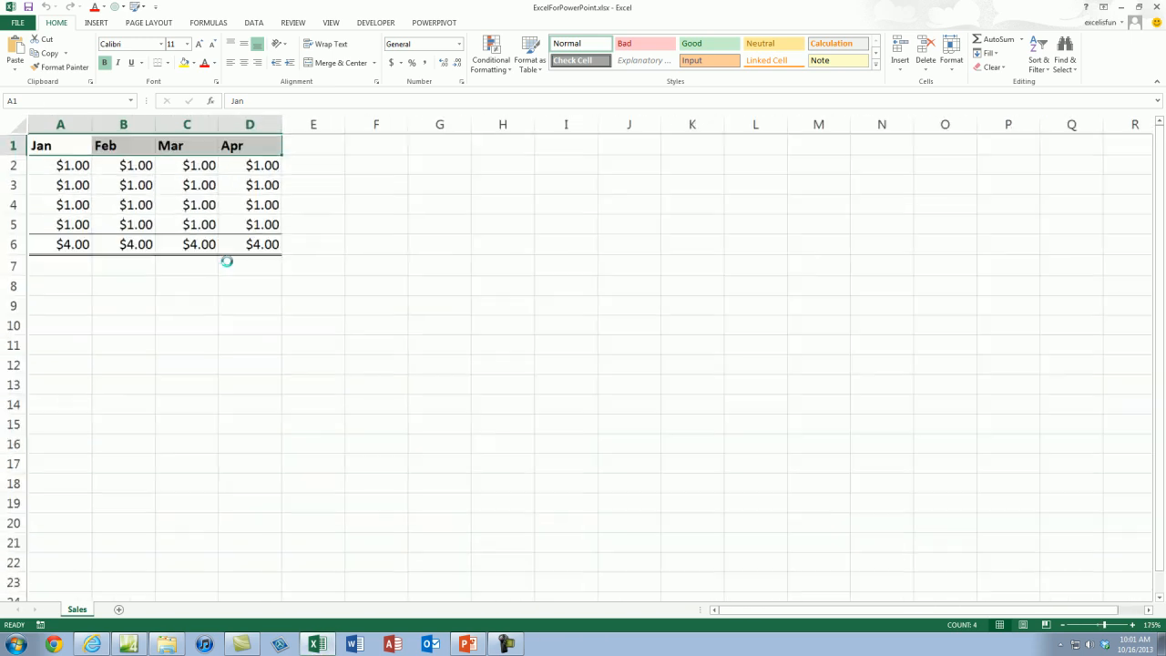
left_click(236, 322)
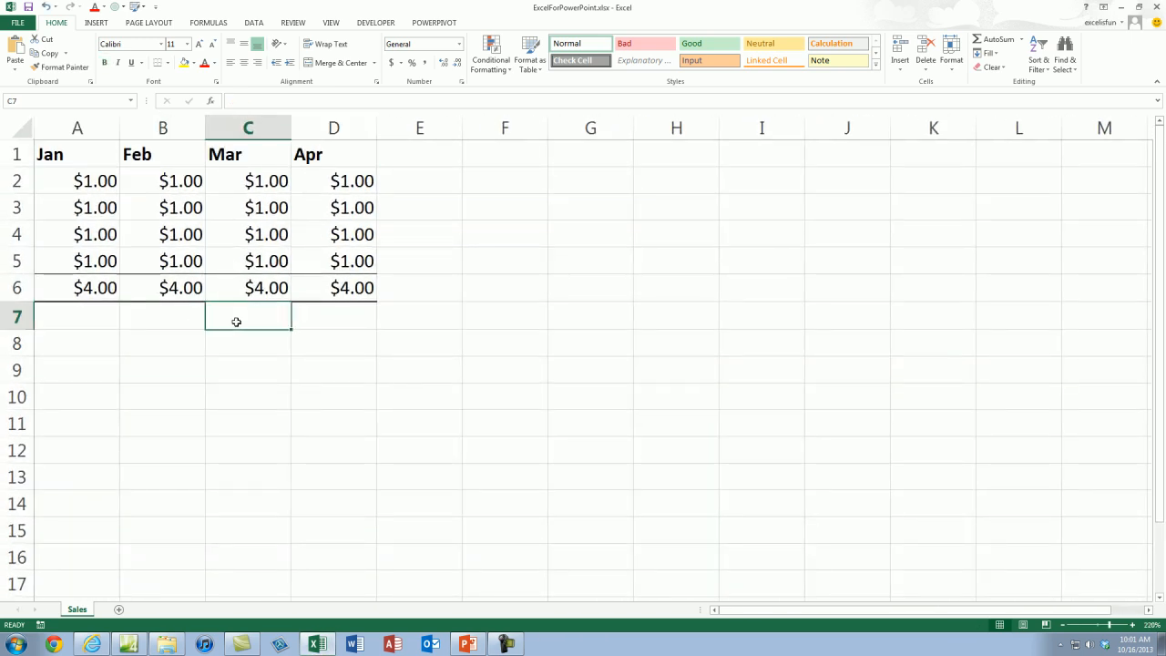
Switch to Busn 216 Presentation.pptx in PowerPoint and display slide 7, titled "Example:", with nothing on it selected.
key("alt+Tab")
key("alt+Tab")
key("alt+Tab")
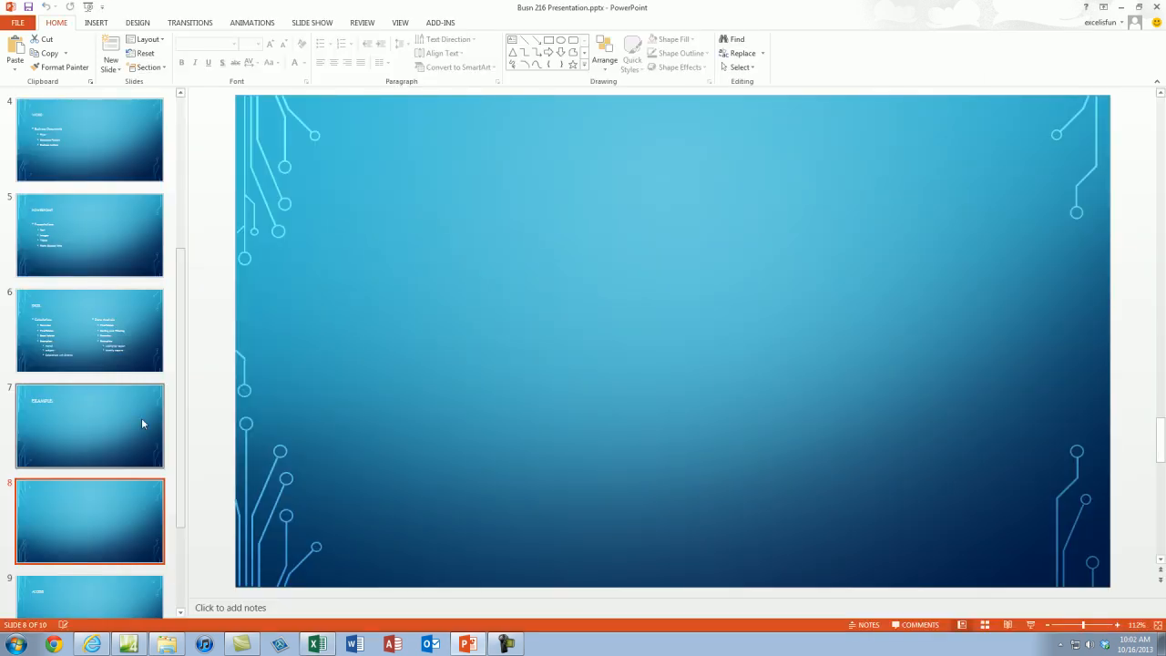
left_click(88, 433)
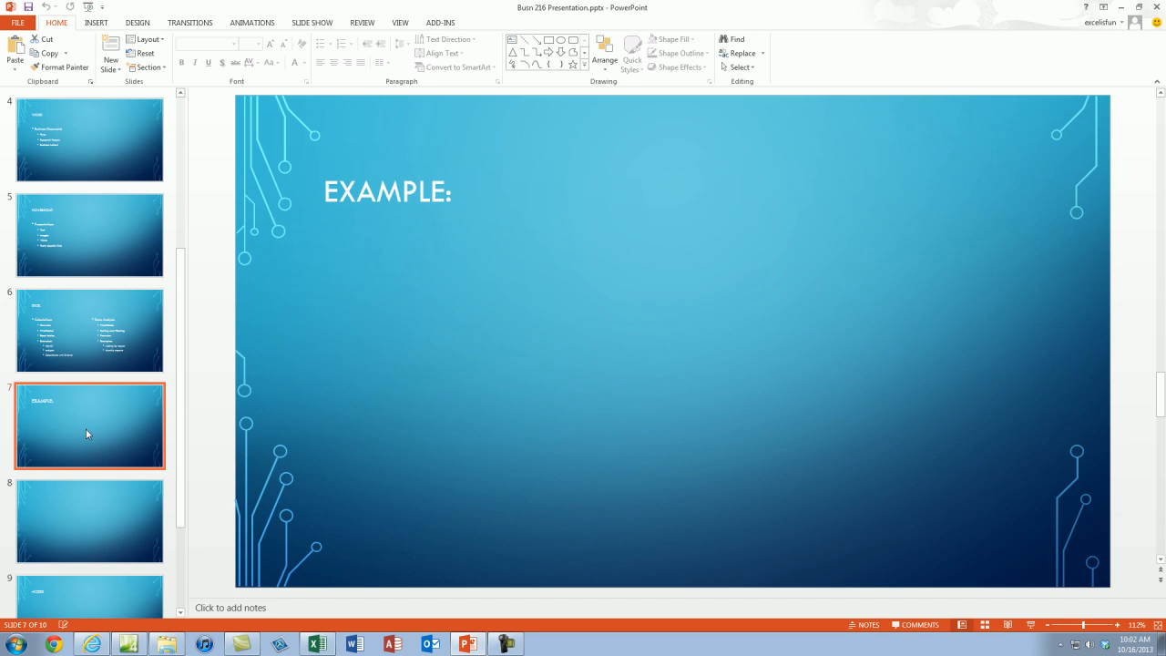
left_click(418, 191)
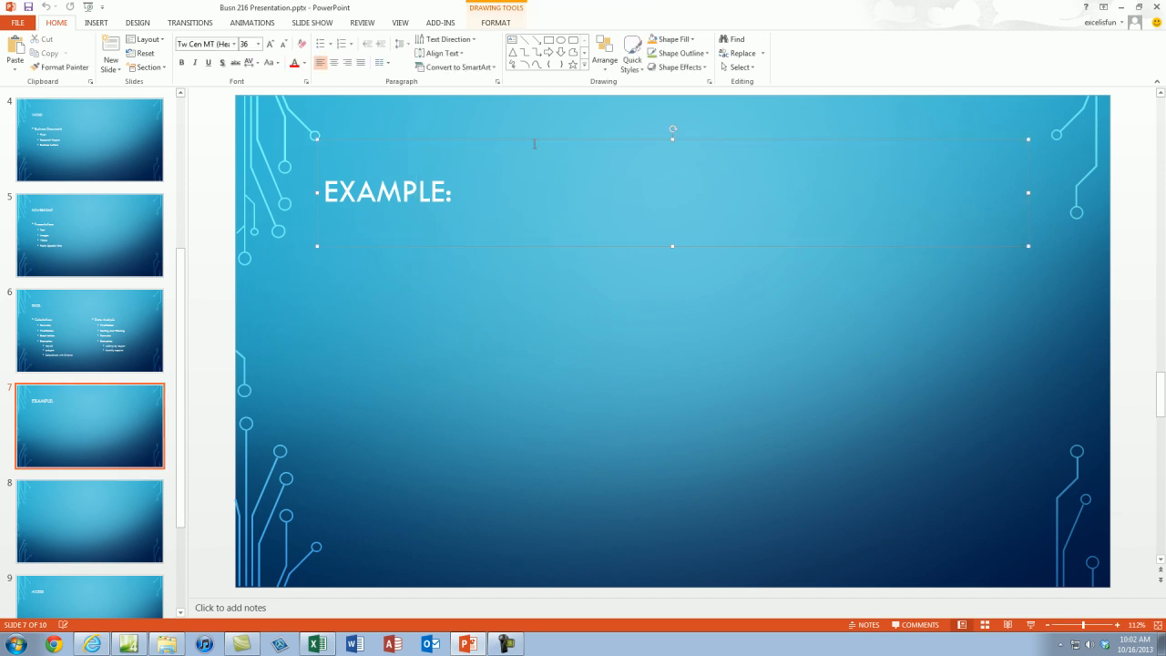
left_click(497, 370)
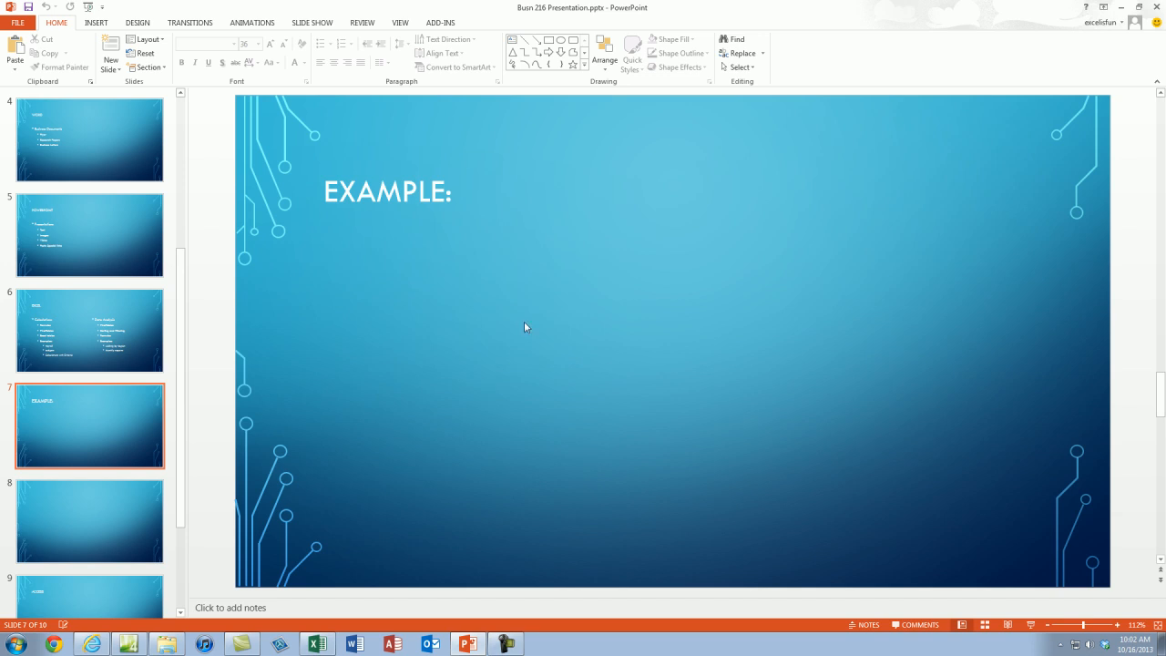
Switch back to Excel and copy the monthly sales table in A1:D6 of the Sales sheet.
key("alt+Tab")
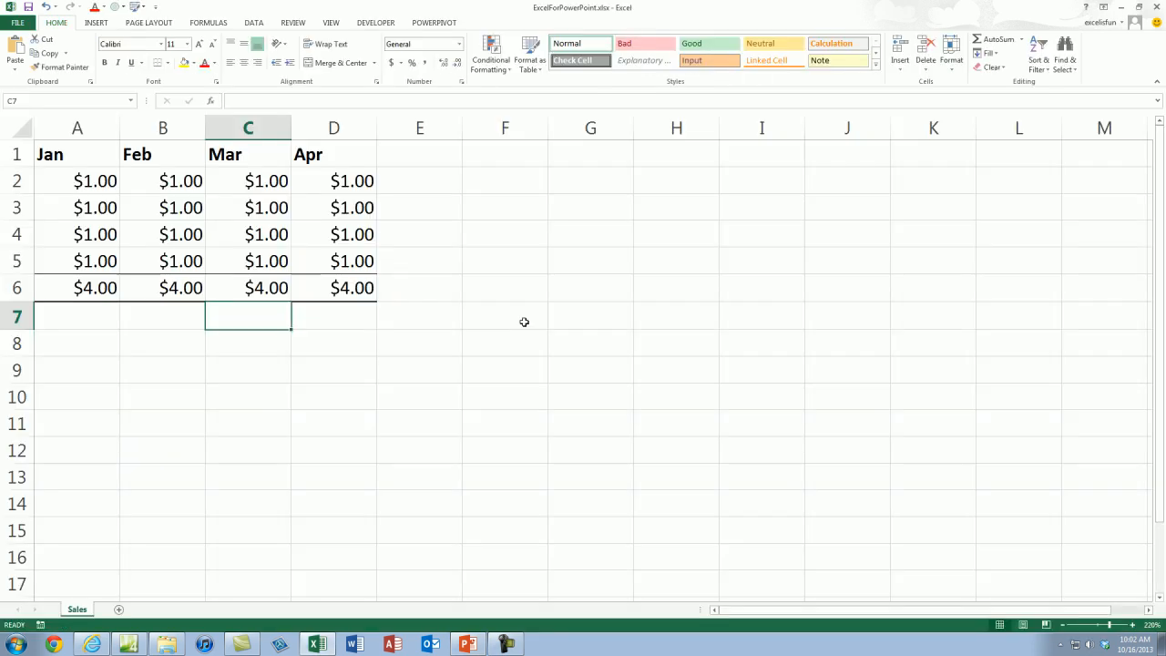
left_click(62, 154)
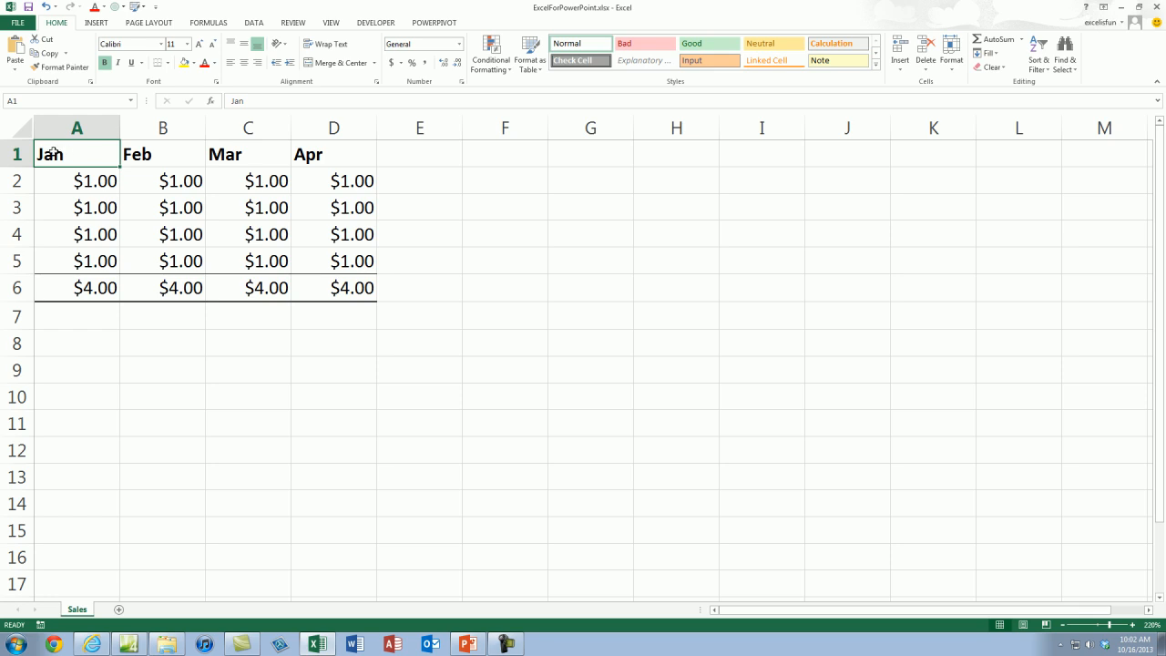
left_click(510, 175)
left_click(533, 314)
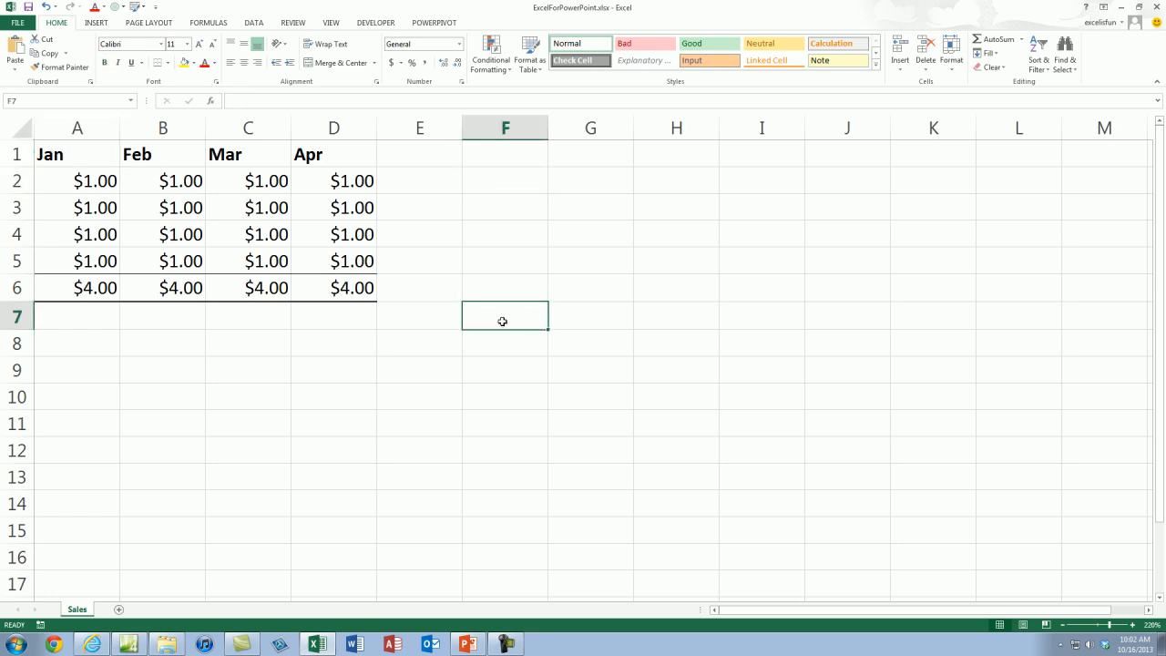
left_click(55, 156)
left_click_drag(55, 156, 341, 288)
key("ctrl+c")
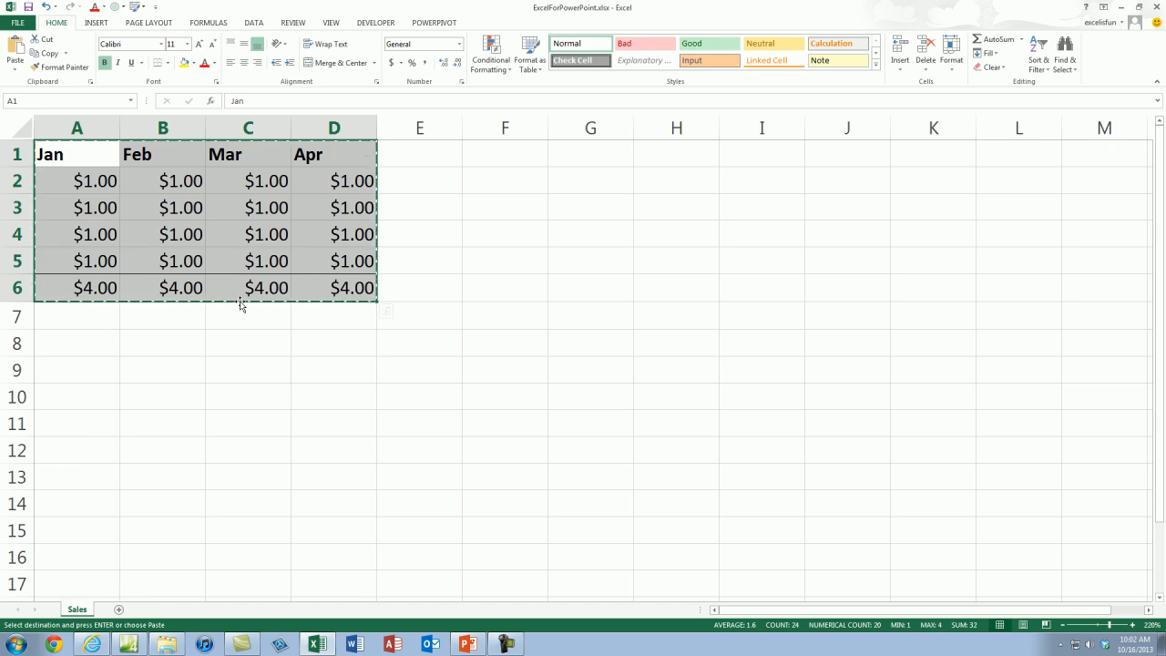
key("alt+Tab")
key("alt+Tab")
key("alt+Tab")
key("alt+Tab")
key("alt+Tab")
key("alt+Tab")
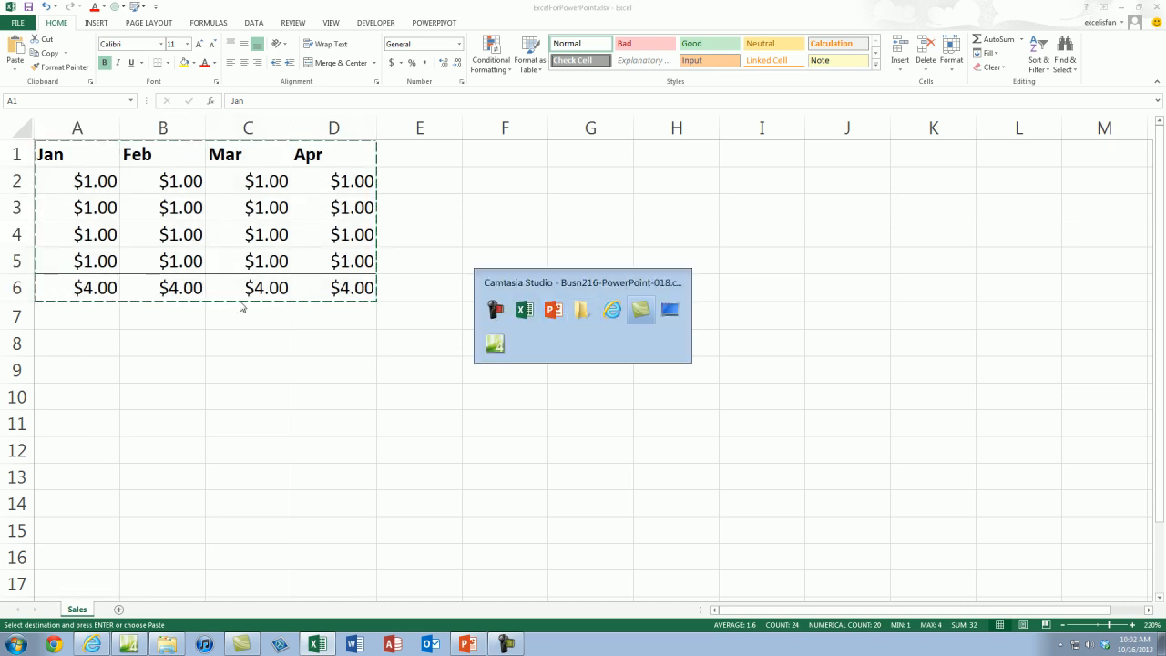
key("alt+Tab")
key("shift+alt+Tab")
key("shift+alt+Tab")
key("shift+alt+Tab")
key("shift+alt+Tab")
key("shift+alt+Tab")
key("shift+alt+Tab")
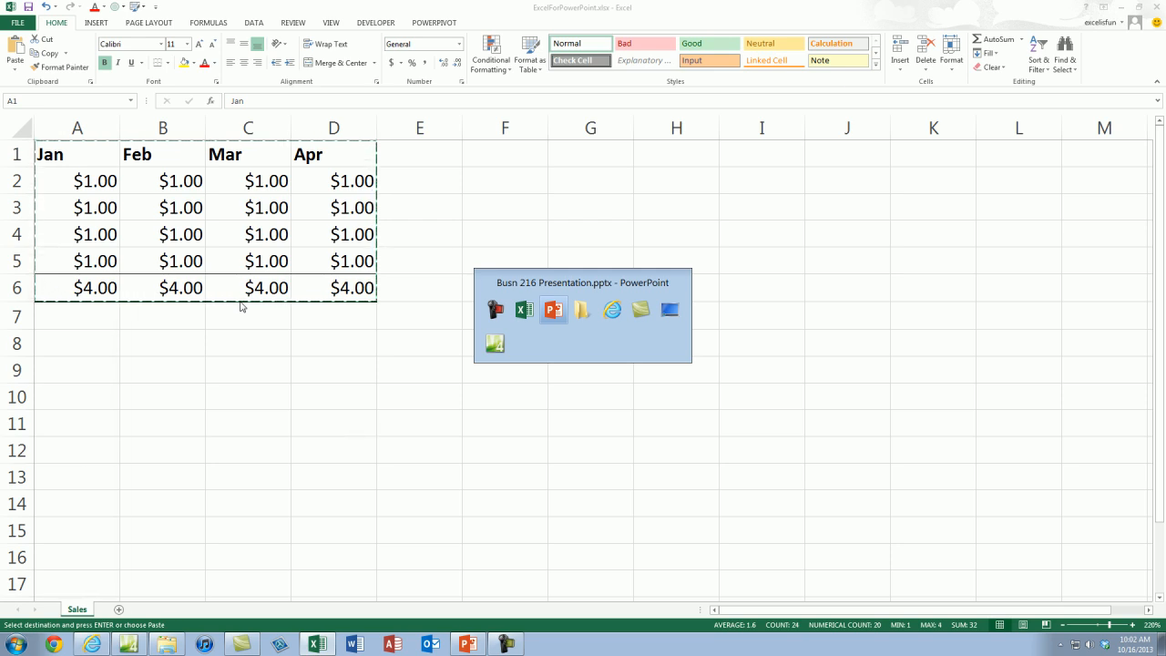
key("alt+Tab")
key("alt+Tab")
key("alt+Tab")
key("alt+Tab")
key("alt+Tab")
key("alt+Tab")
key("alt+Tab")
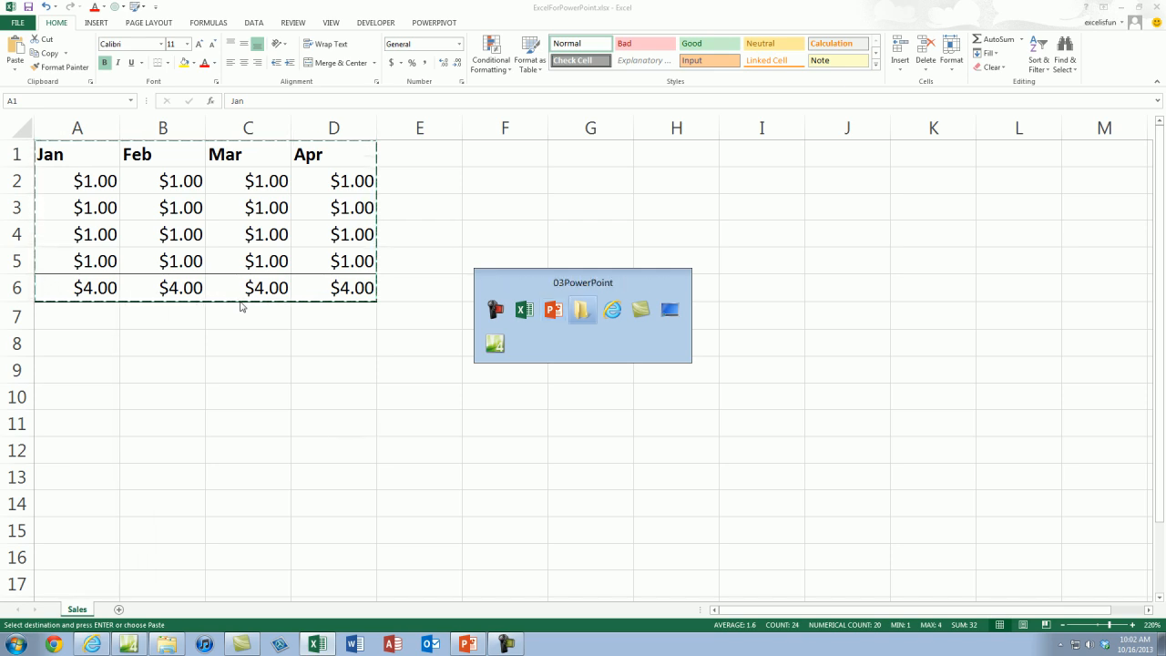
Switch to PowerPoint and paste the copied range onto slide 7 as a linked Microsoft Excel Worksheet Object using Paste Special.
key("alt+Tab")
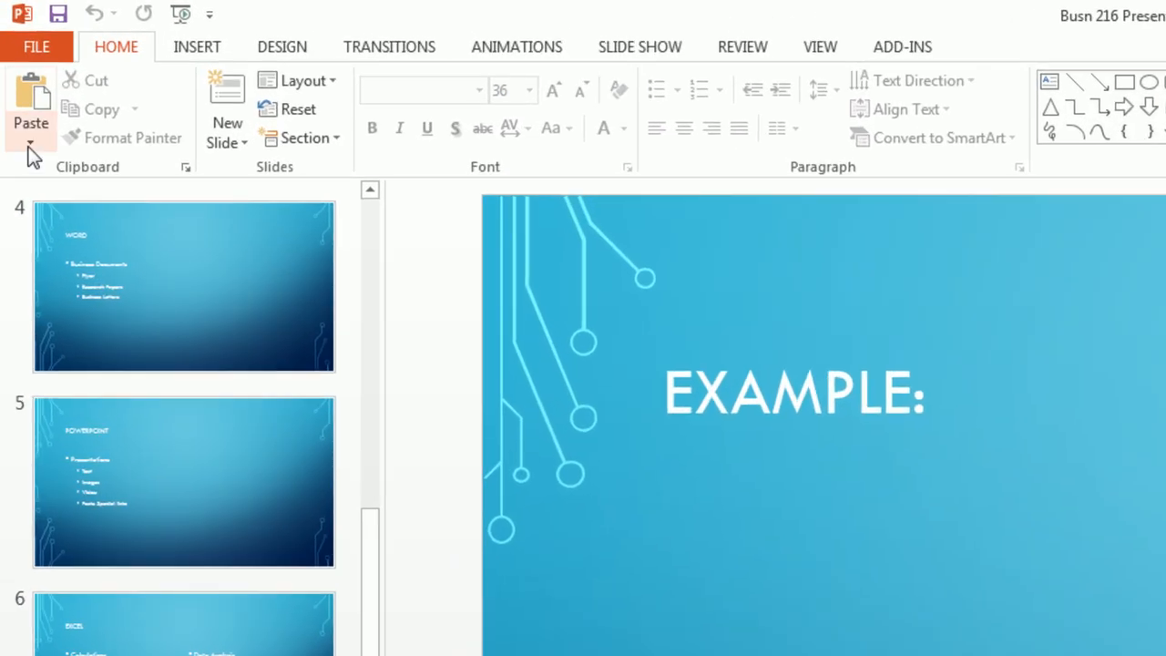
left_click(29, 146)
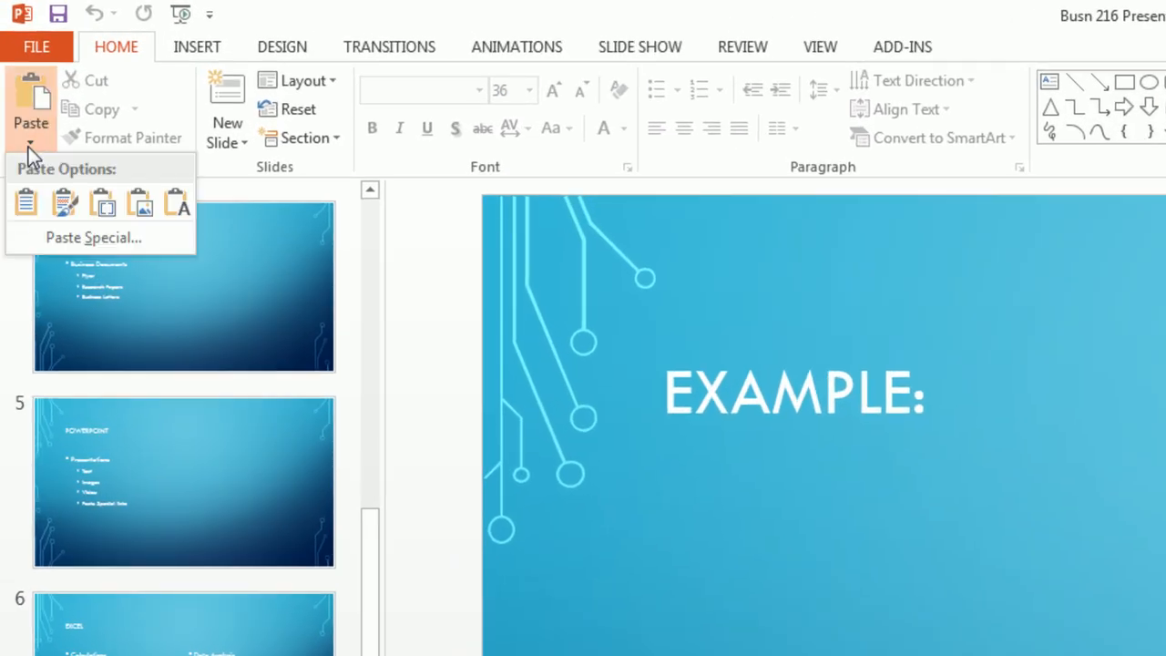
left_click(67, 243)
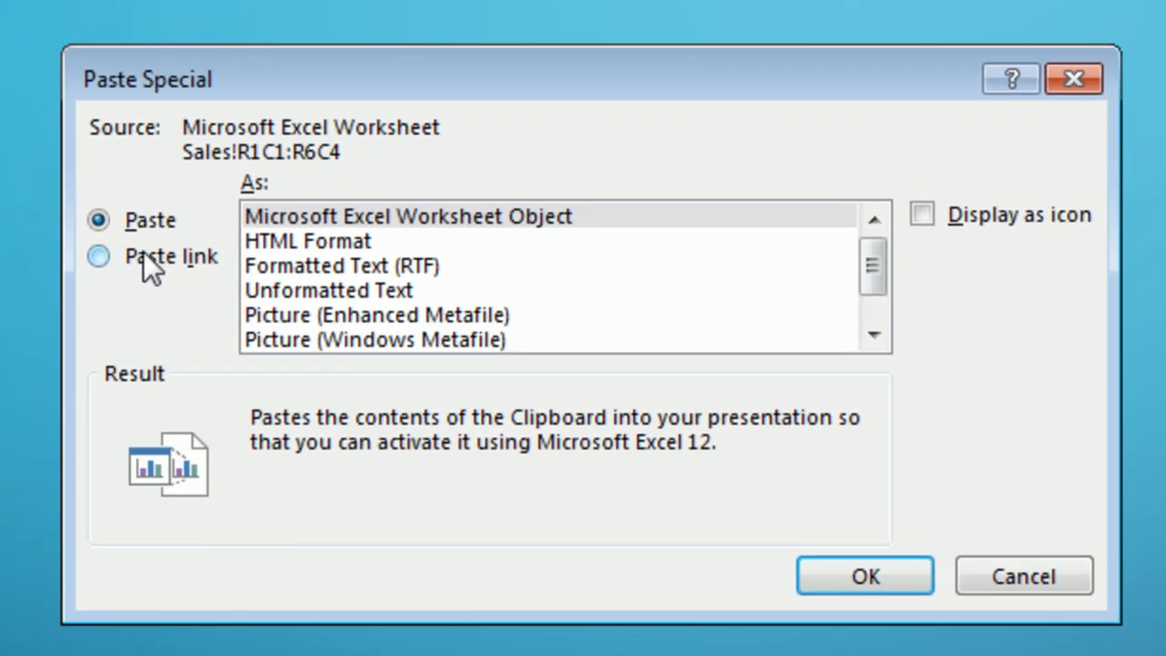
left_click(143, 253)
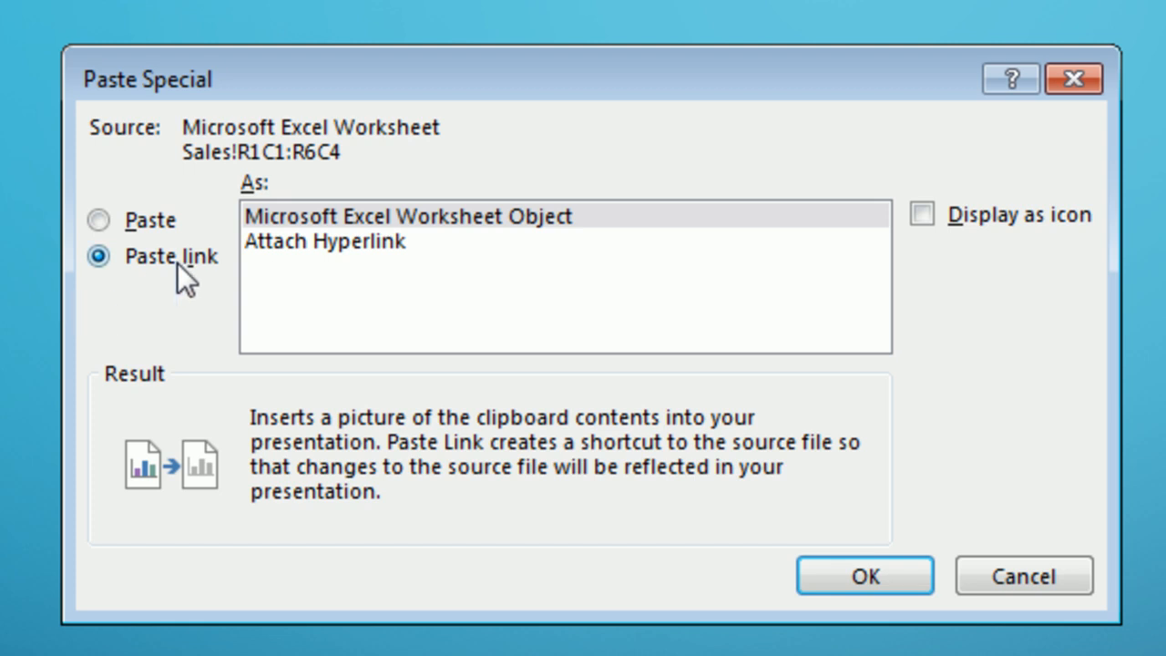
left_click(349, 215)
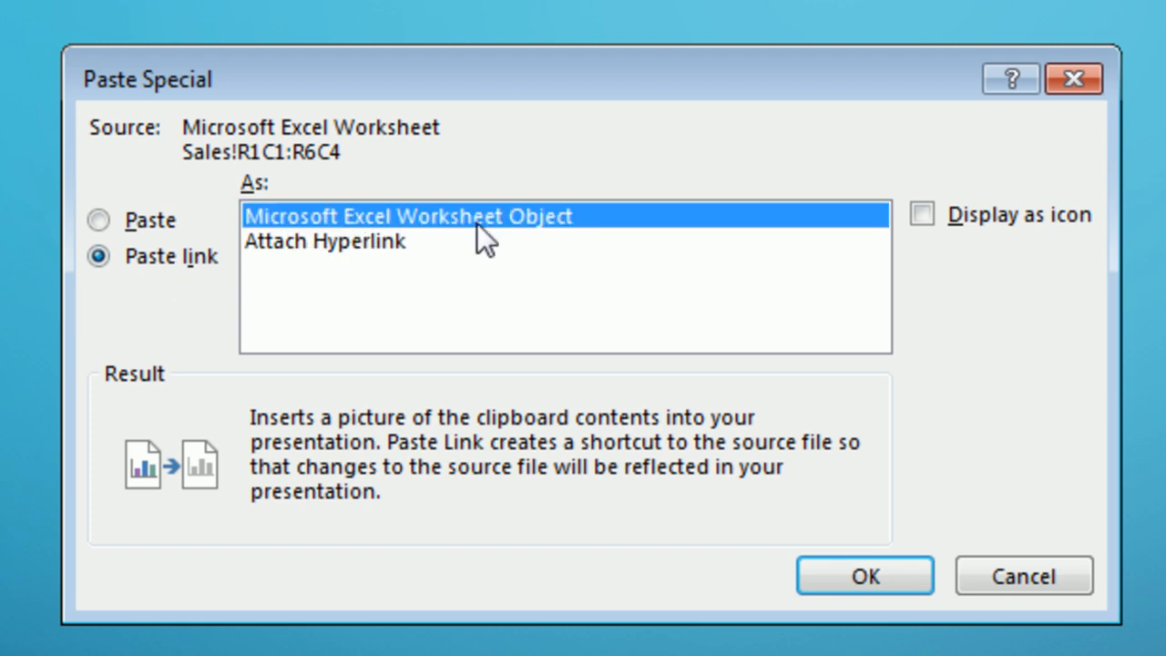
left_click(863, 576)
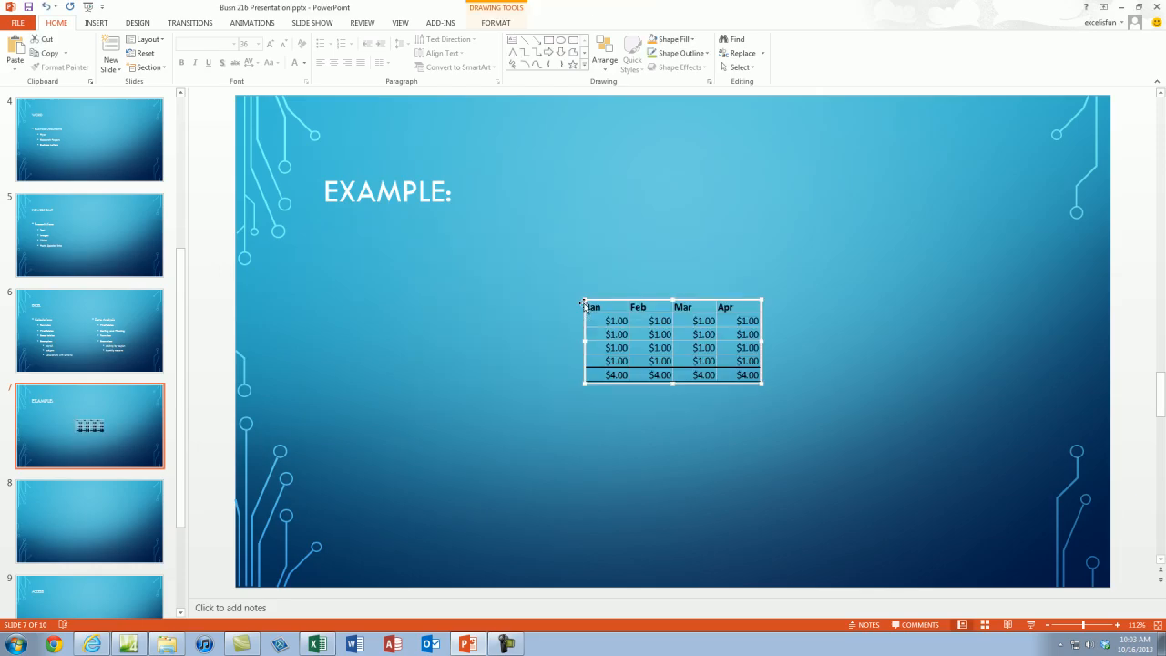
Enlarge the linked sales table proportionally to about half the slide's width, keeping it below the "Example:" title.
left_click_drag(582, 298, 466, 243)
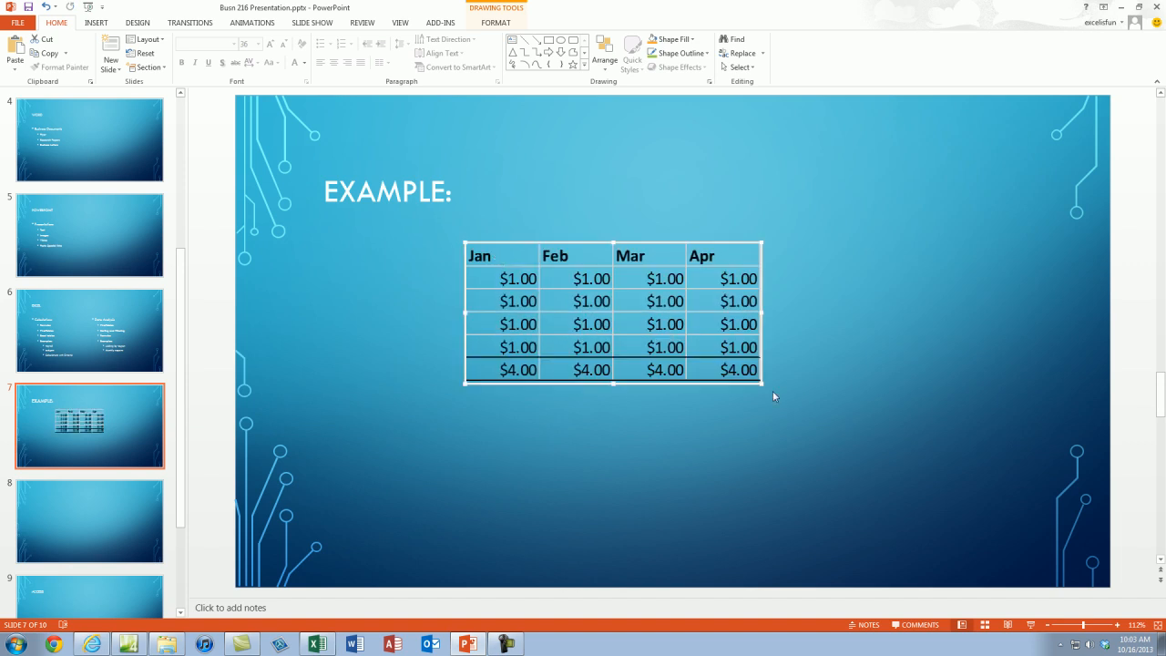
left_click_drag(763, 383, 877, 437)
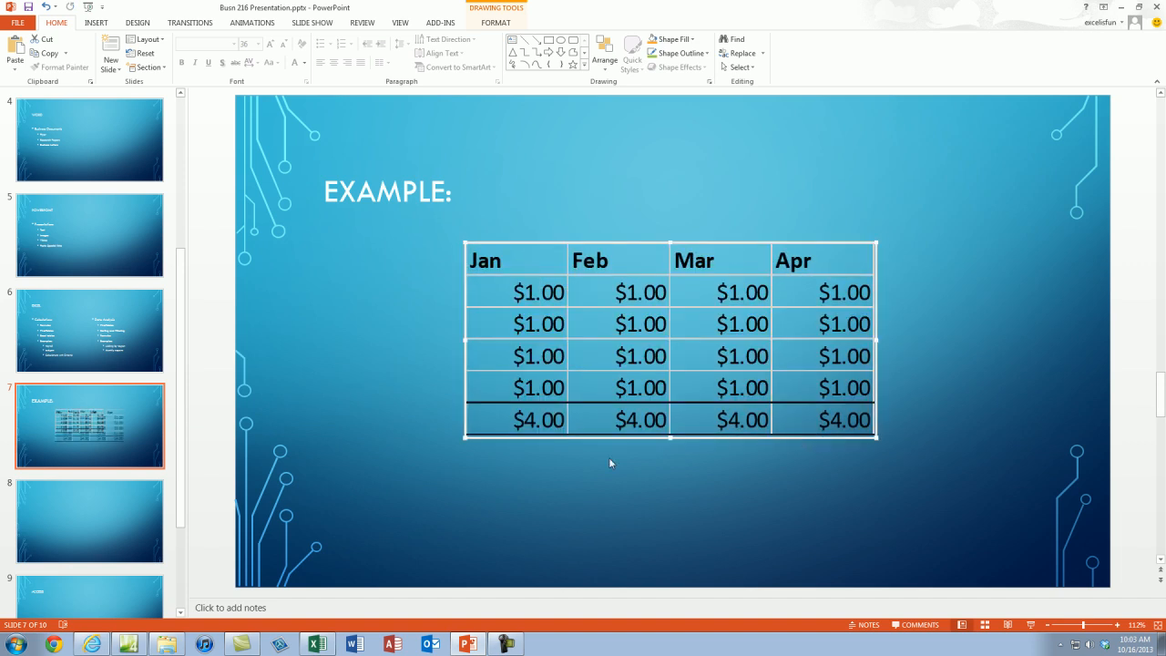
left_click_drag(461, 439, 404, 466)
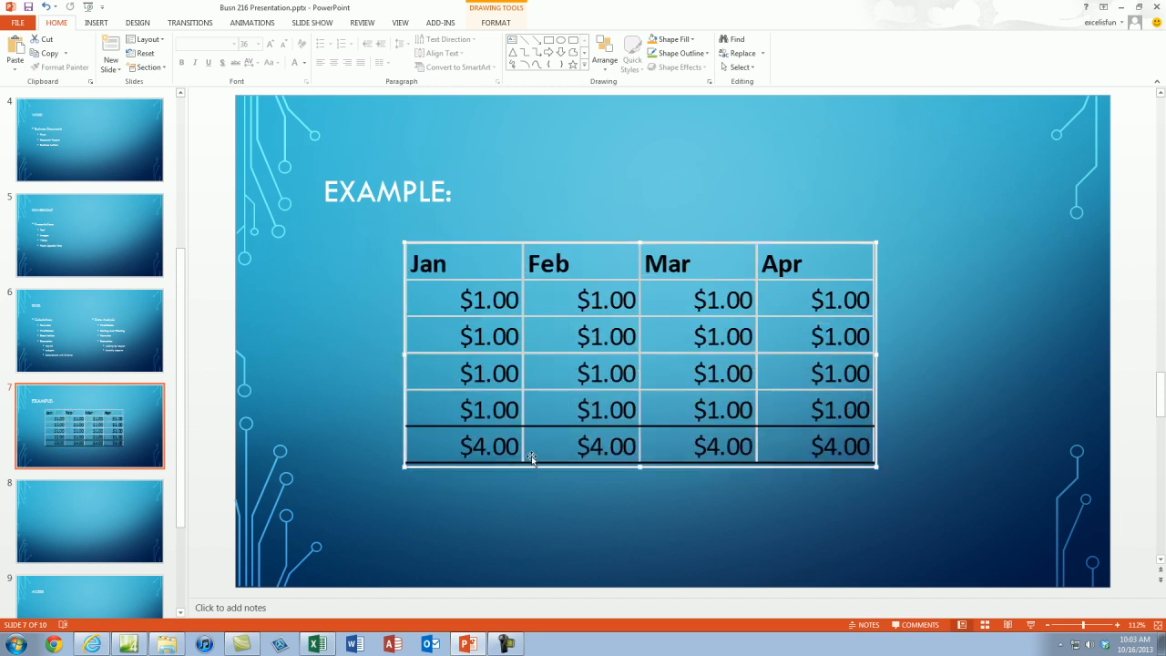
Set cell A2 of the Sales sheet in Excel to 500, check the linked table in PowerPoint, and return to Excel.
key("alt+Tab")
left_click(72, 182)
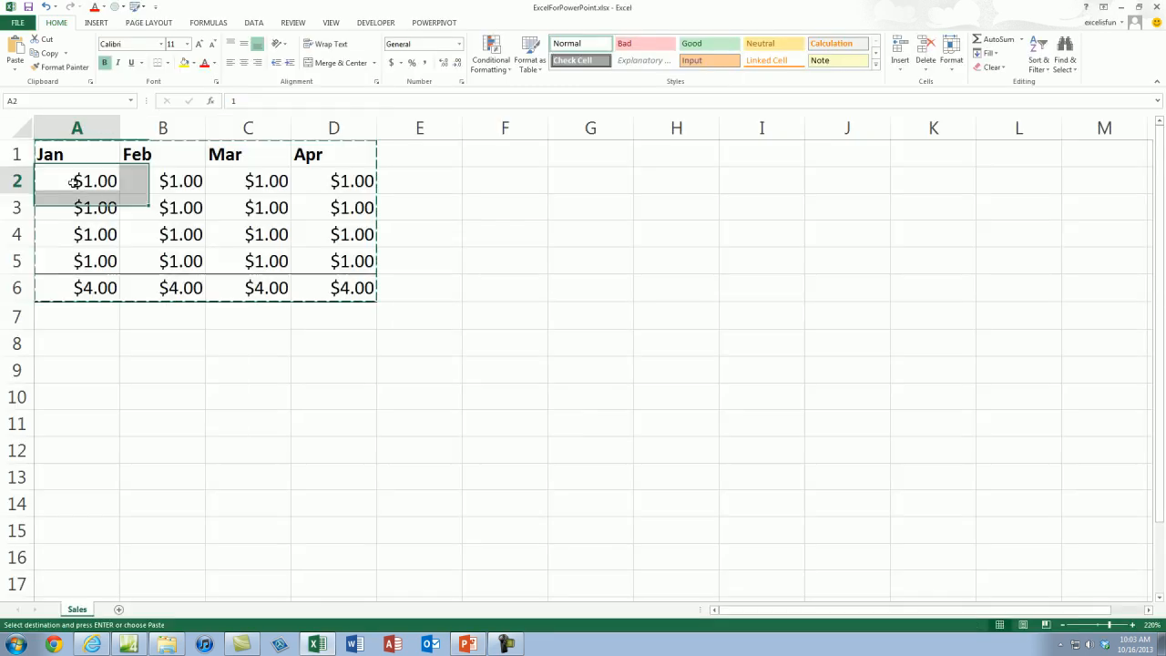
type("500")
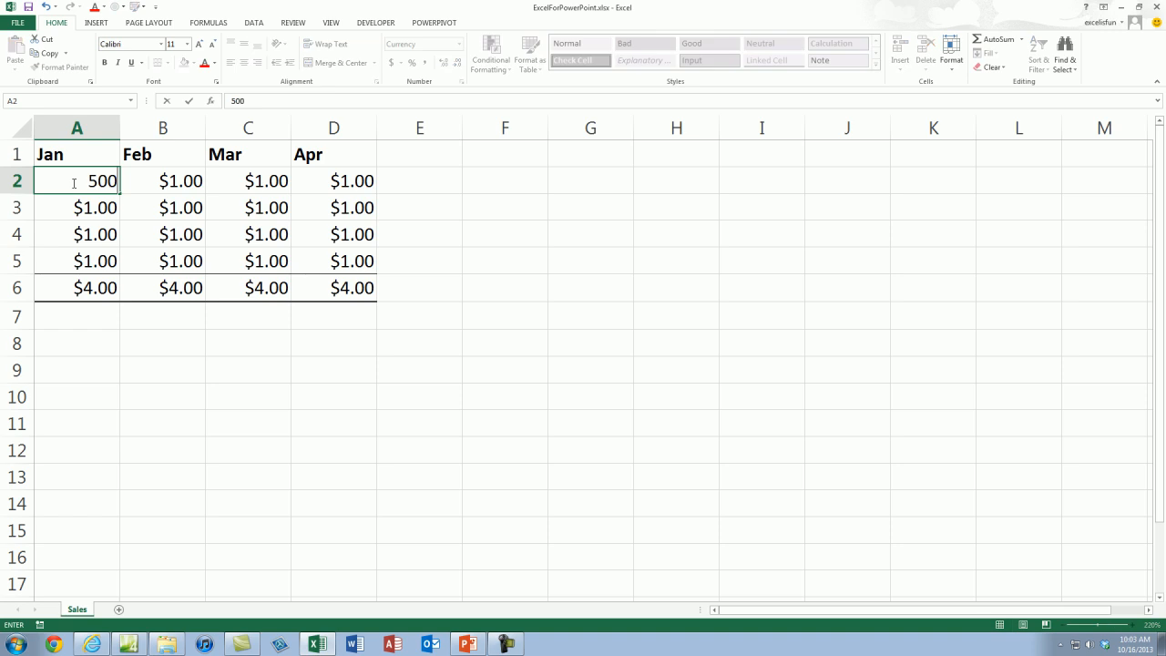
key("Return")
key("alt+Tab")
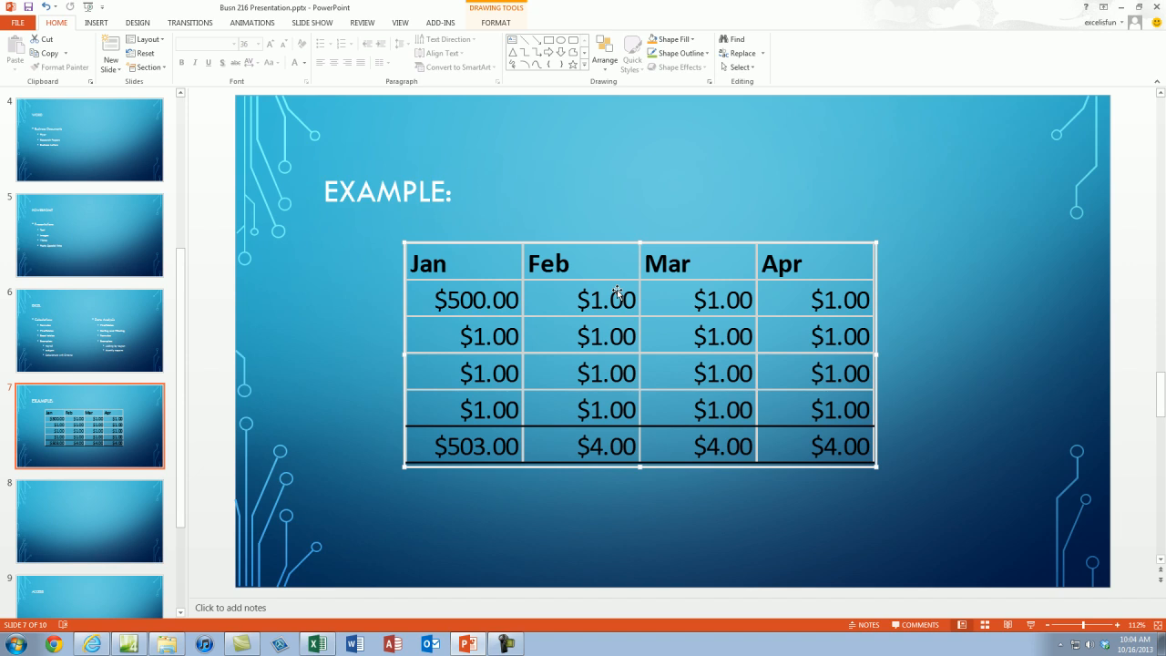
key("alt+Tab")
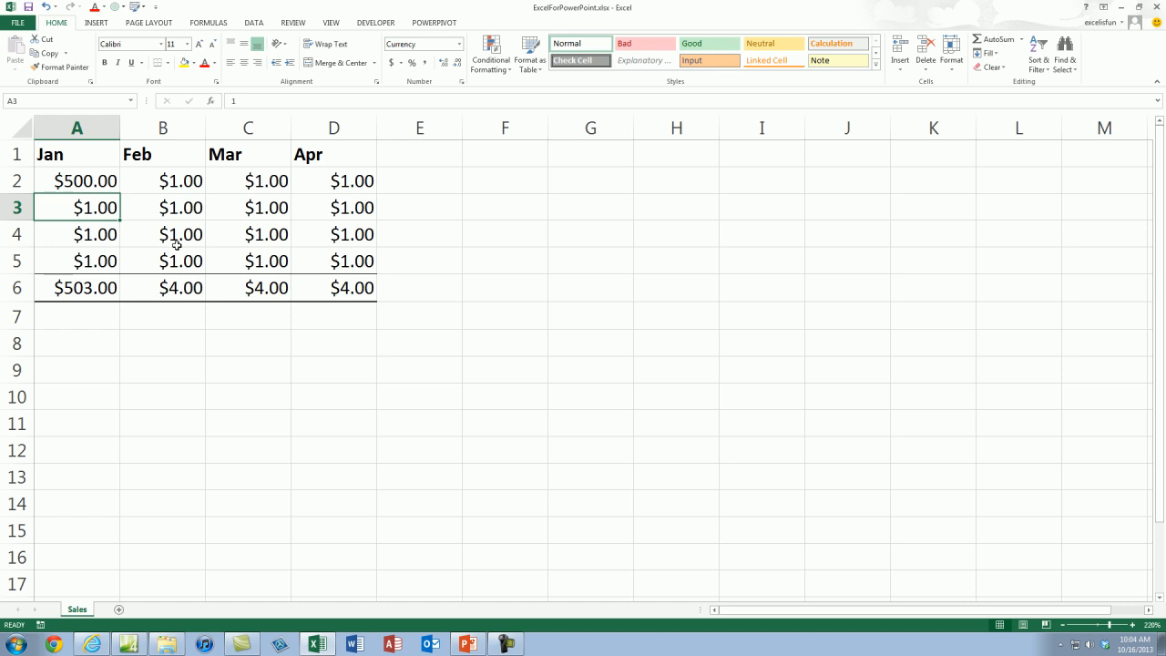
Close the ExcelForPowerPoint.xlsx workbook with its changes saved, and close the Busn 216 presentation in PowerPoint.
left_click(1158, 7)
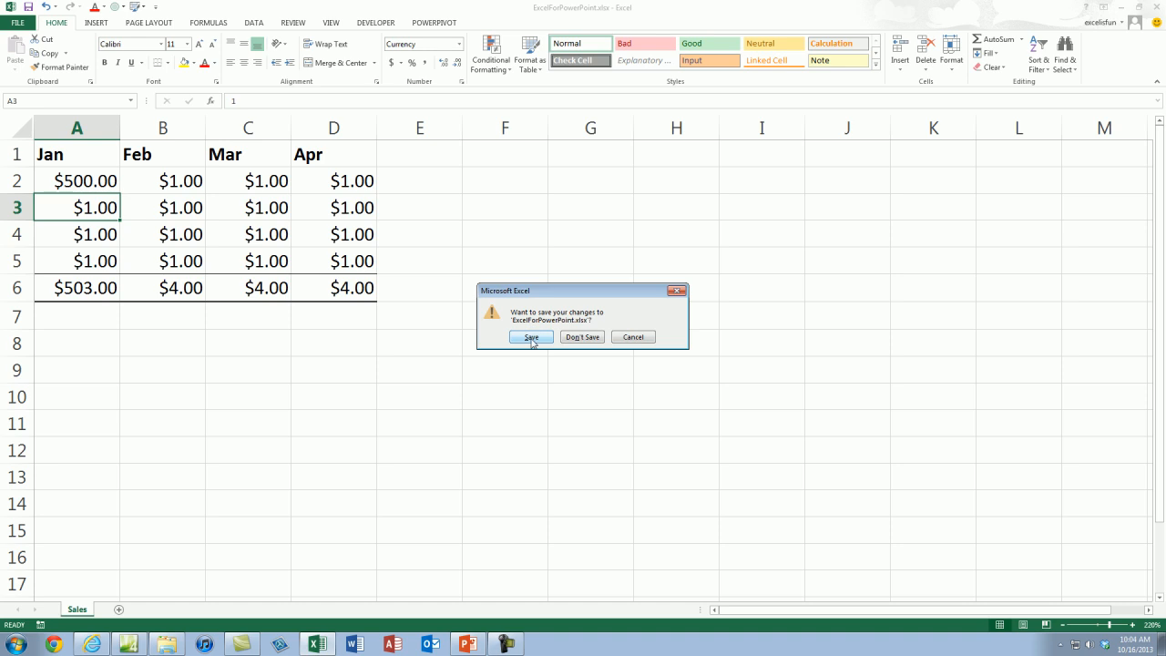
left_click(532, 337)
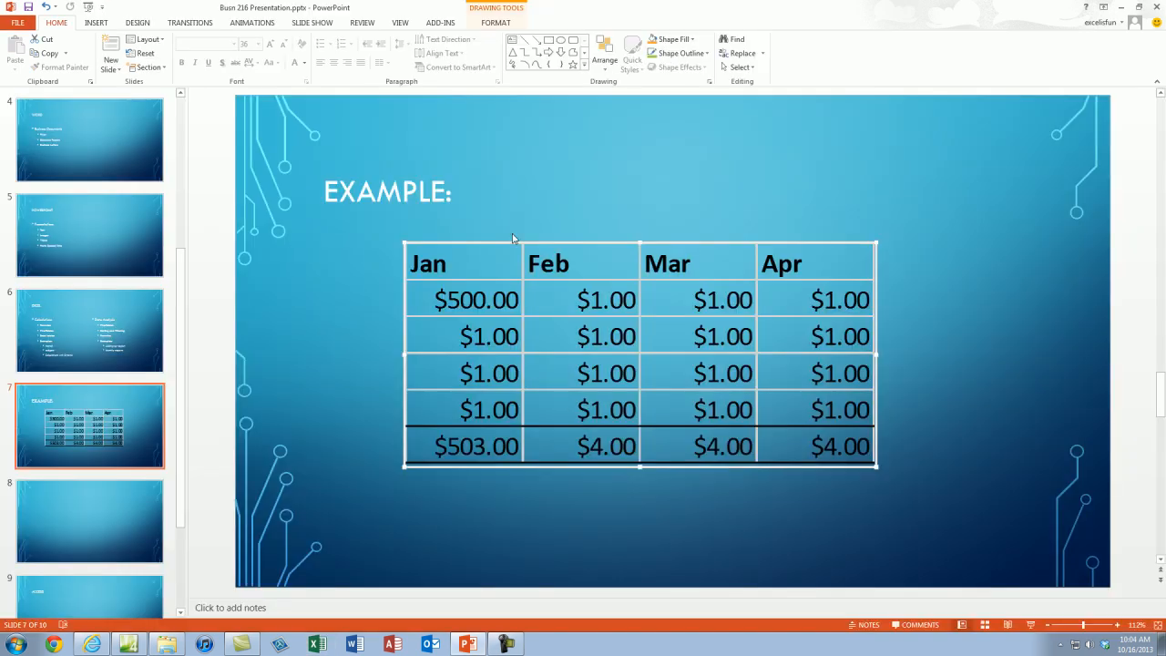
left_click(505, 204)
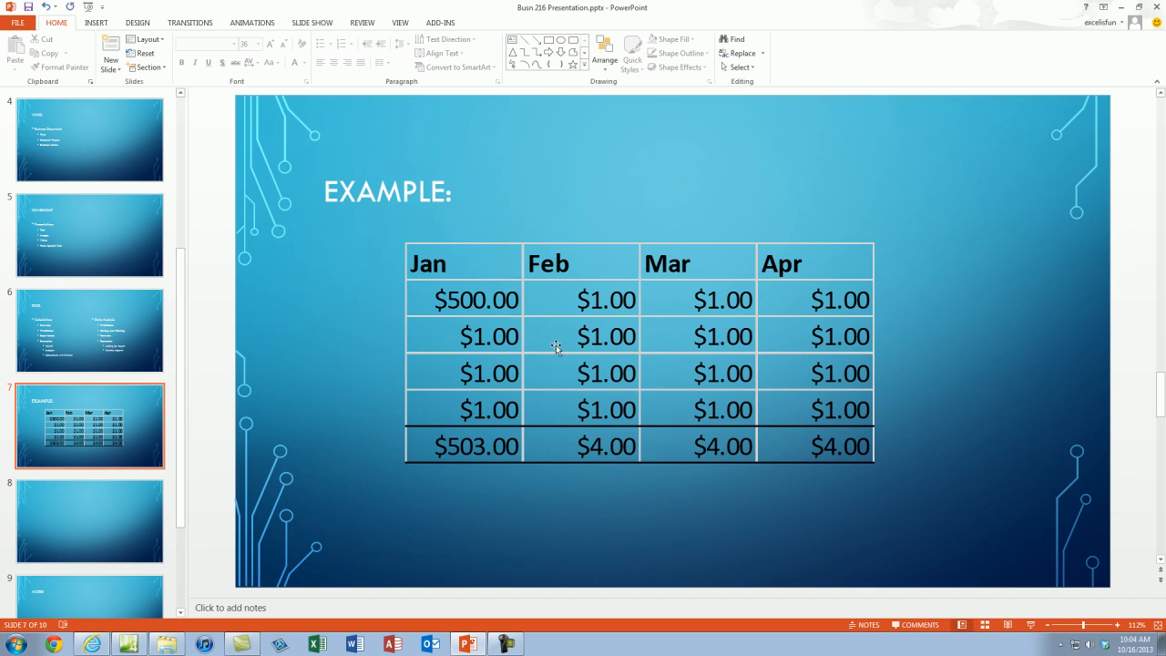
left_click(1157, 9)
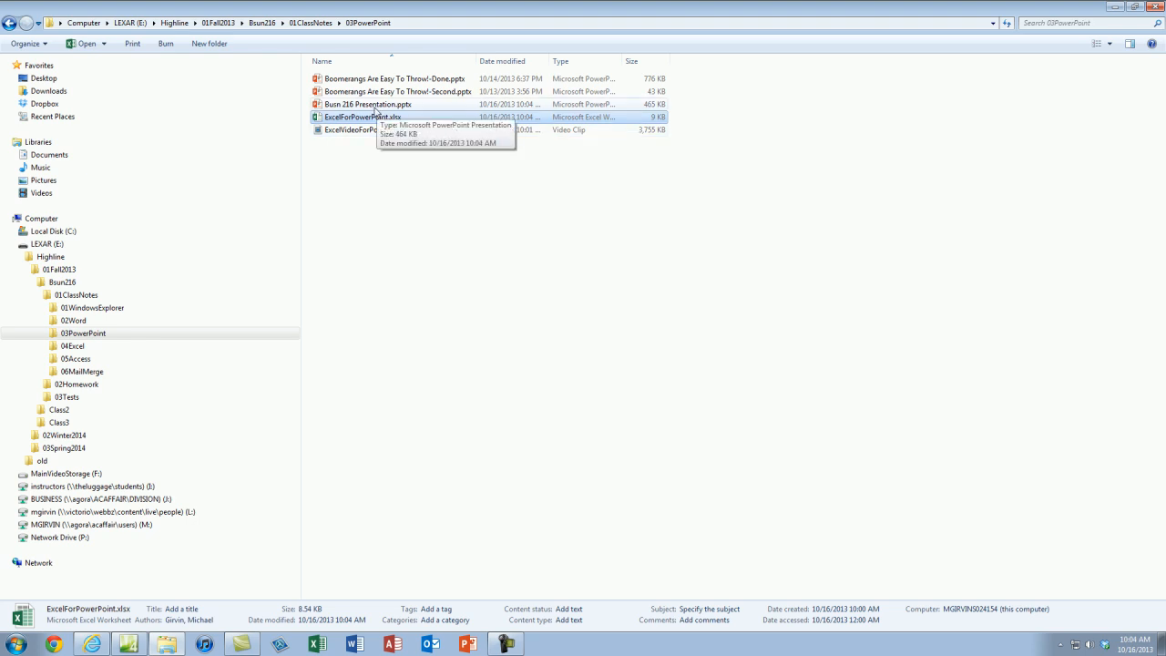
Reopen Busn 216 Presentation.pptx from the 03PowerPoint folder with its links updated, and resume at slide 7.
double_click(375, 104)
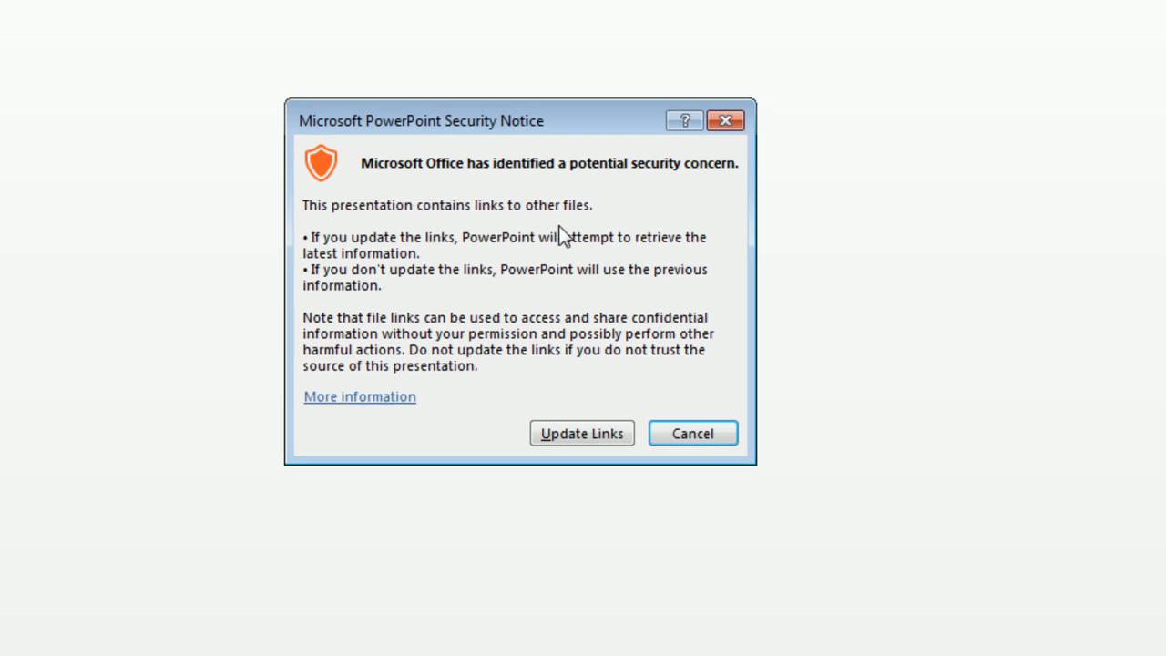
left_click(565, 434)
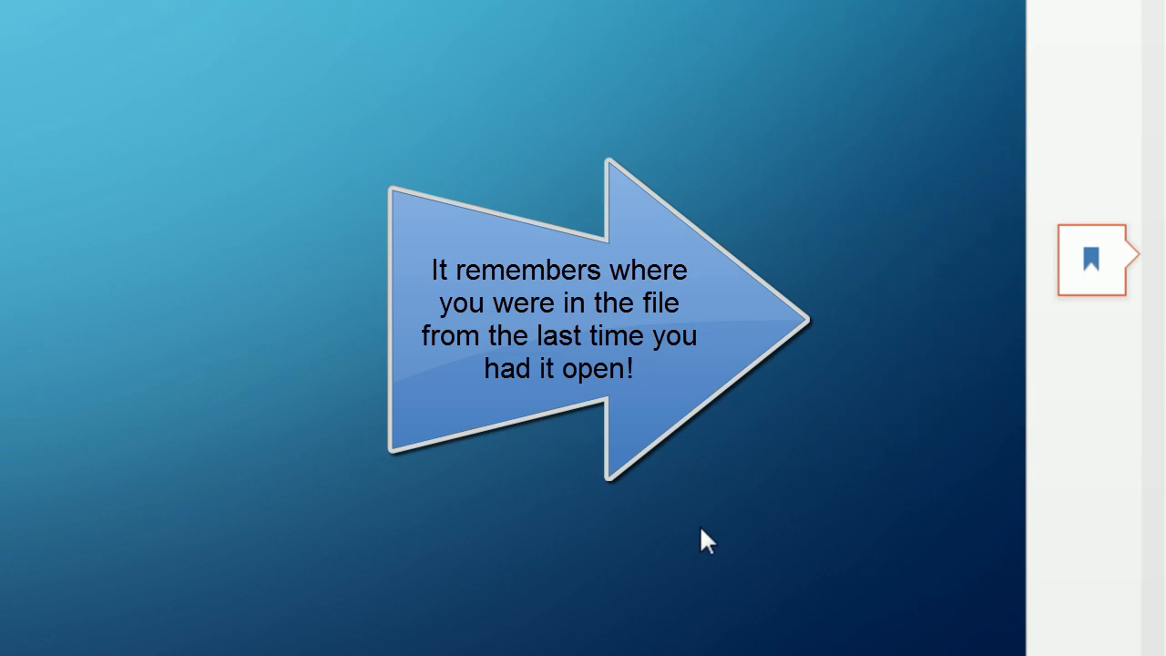
mouse_move(1118, 260)
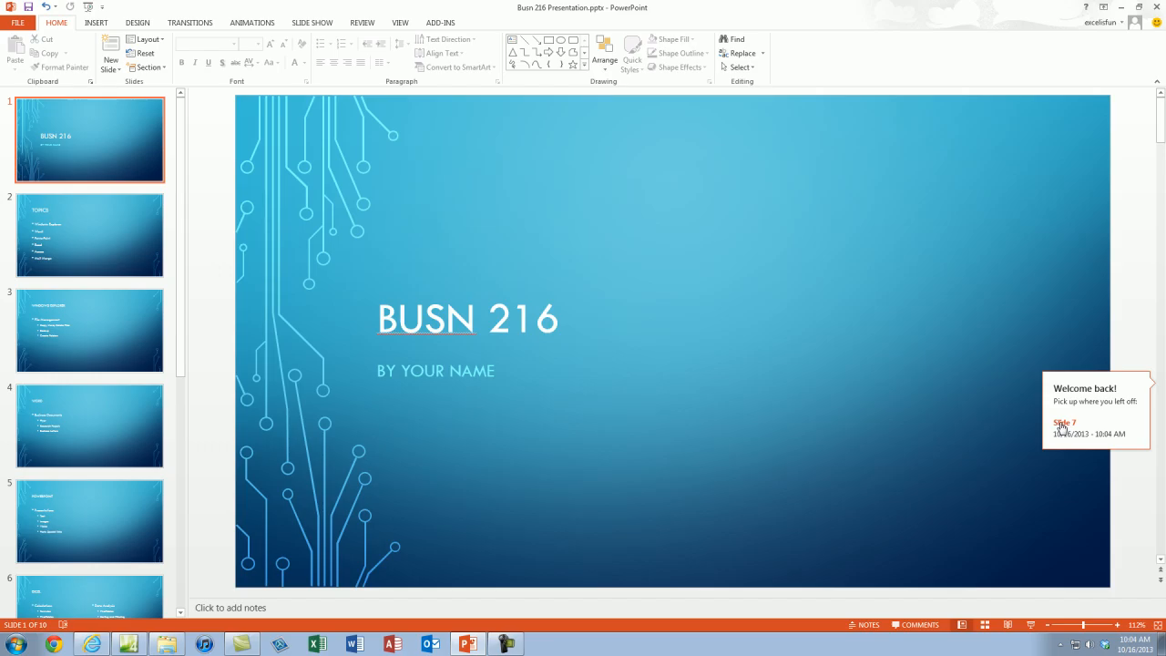
left_click(1062, 425)
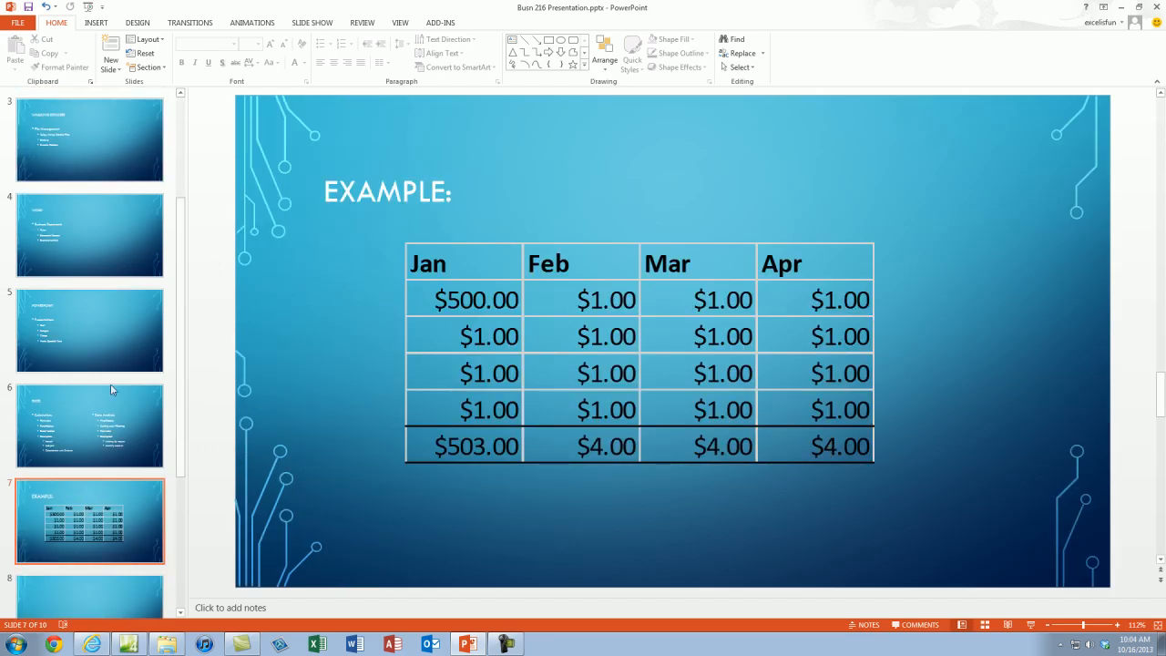